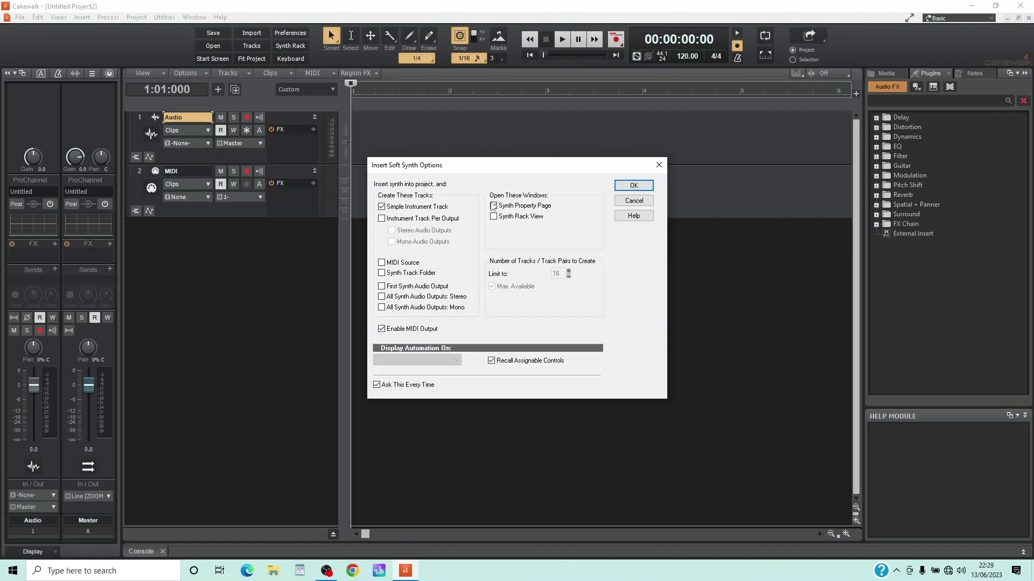
- Insert the SI-Drum Kit as a simple instrument track with its synth property page open, and reposition the plugin window
left_click(496, 210)
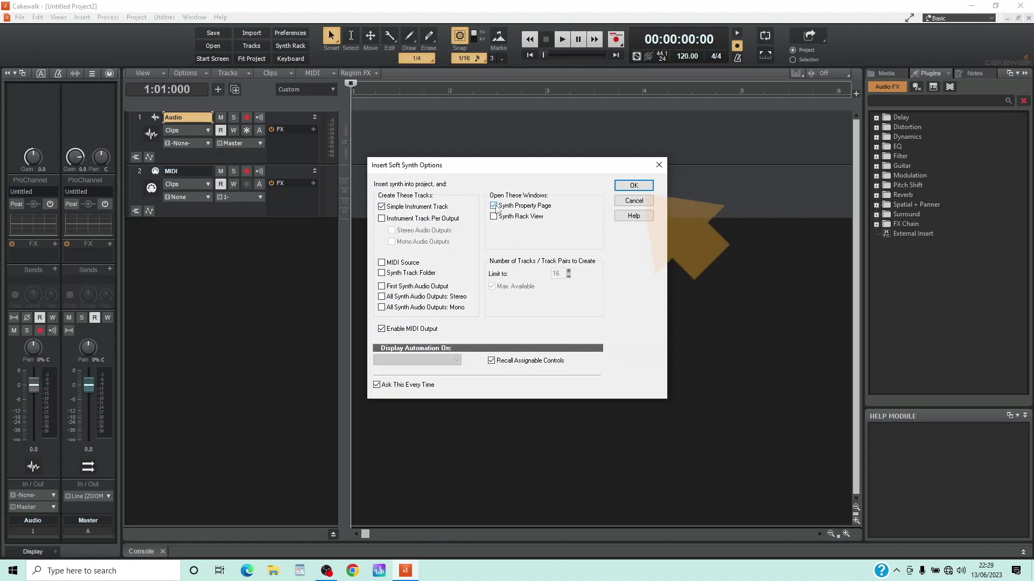
left_click(623, 184)
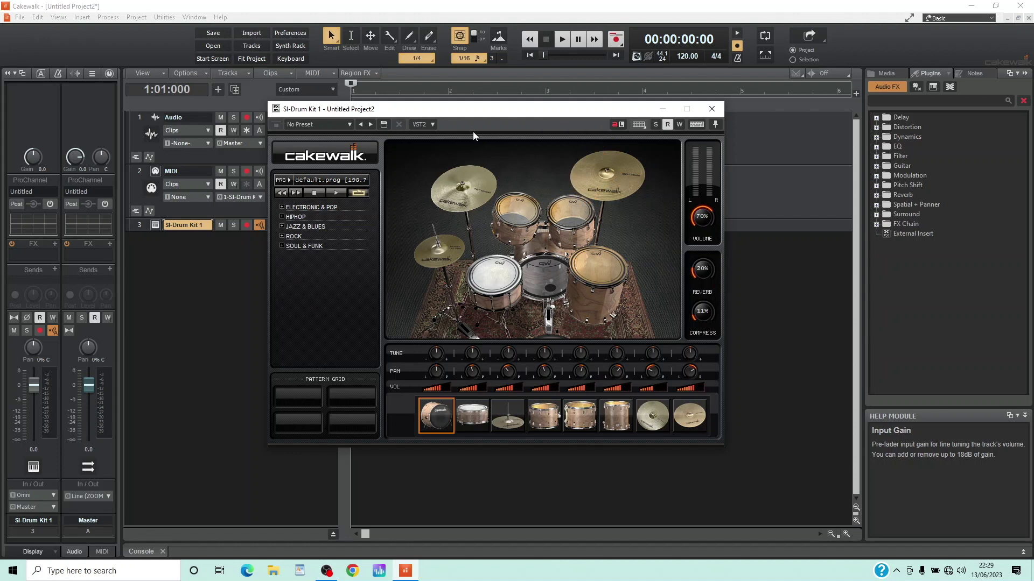
left_click_drag(462, 113, 479, 134)
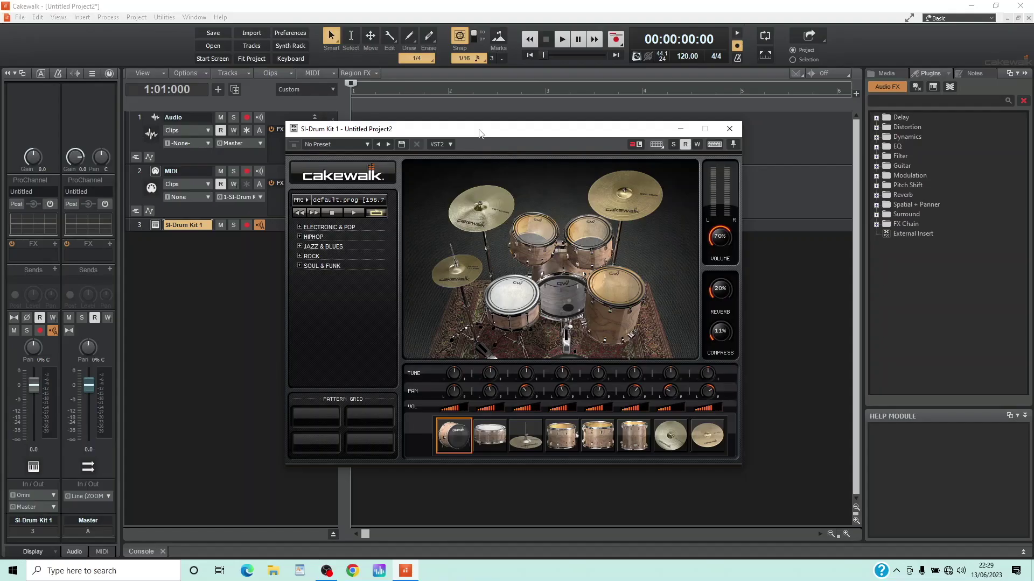
- Audition the kit's cymbals, snare, kick, toms and hi-hat one by one in the drum kit picture
left_click(496, 200)
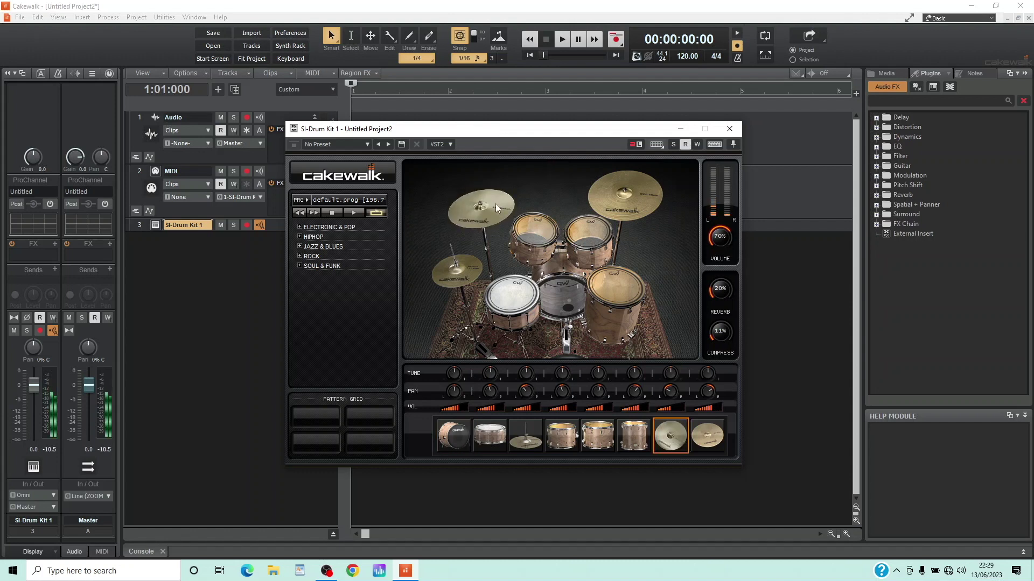
left_click(512, 295)
left_click(570, 290)
left_click(622, 287)
left_click(538, 226)
left_click(581, 232)
left_click(464, 254)
left_click(624, 216)
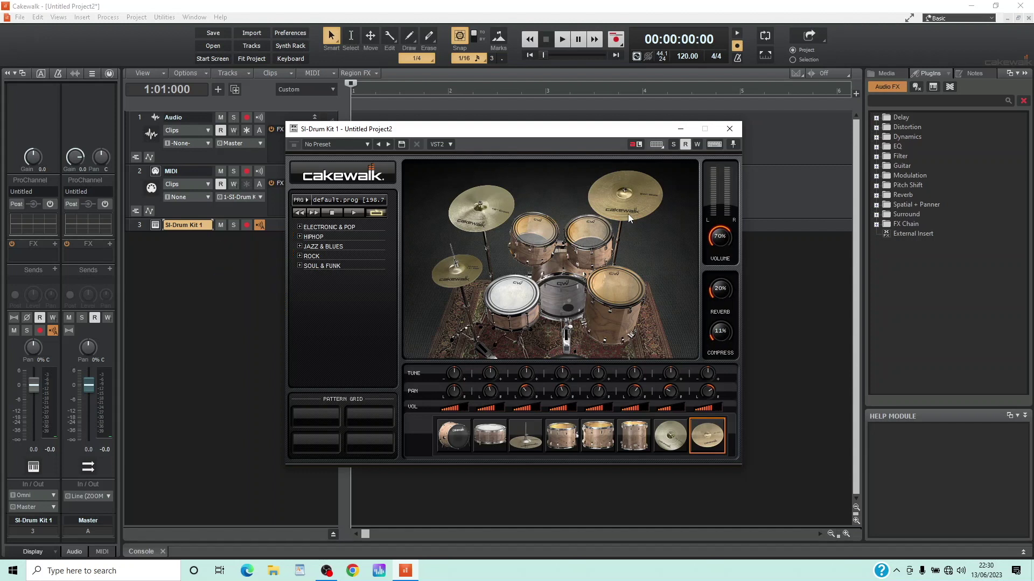
- Expand the Electronic & Pop patterns, preview the CLEAN pattern and stop its playback
left_click(300, 227)
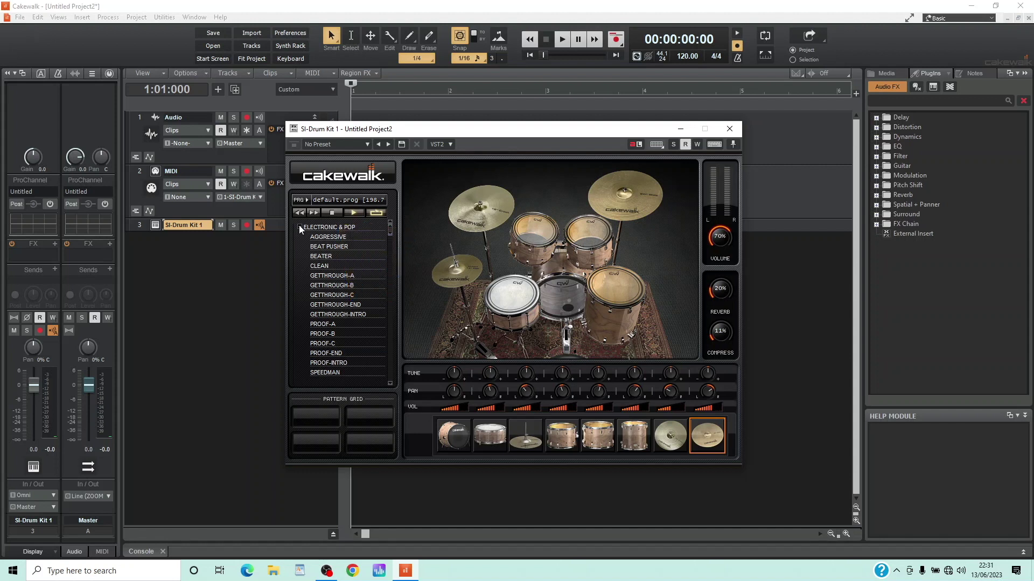
left_click(319, 266)
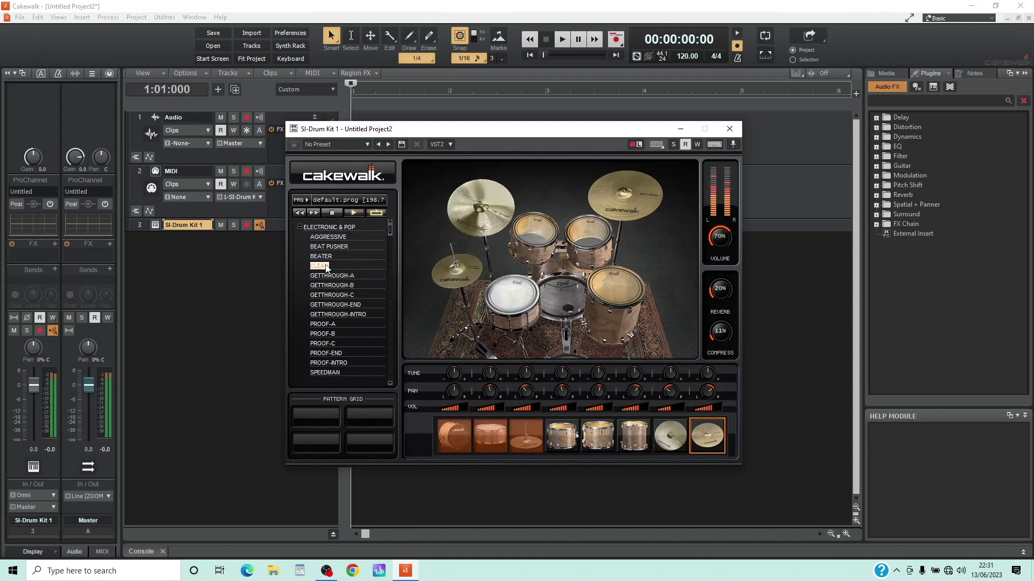
left_click(334, 214)
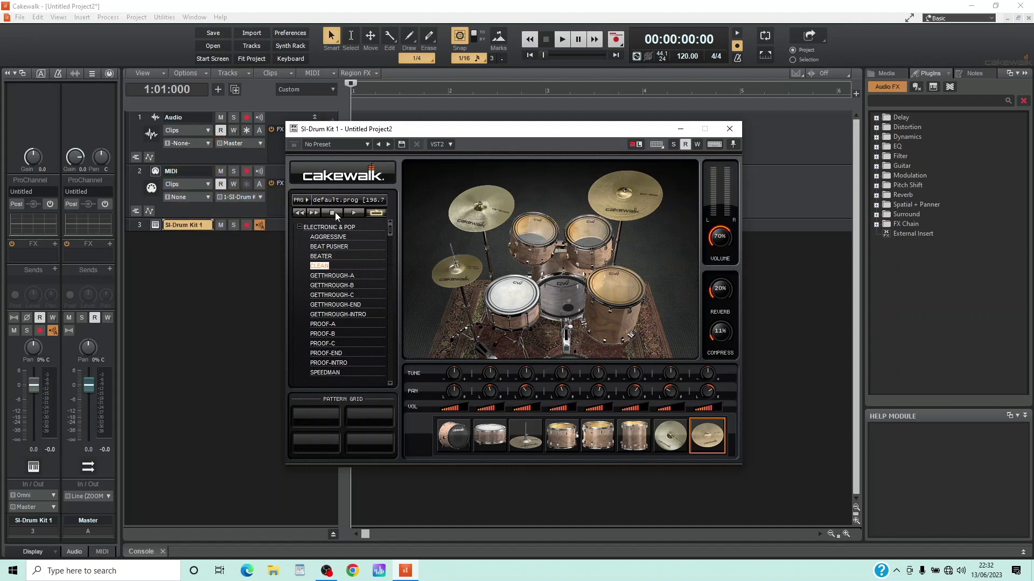
- Open the kit Program Browser, place it beside the drum kit, make it taller and look through the whole kit list
left_click(340, 200)
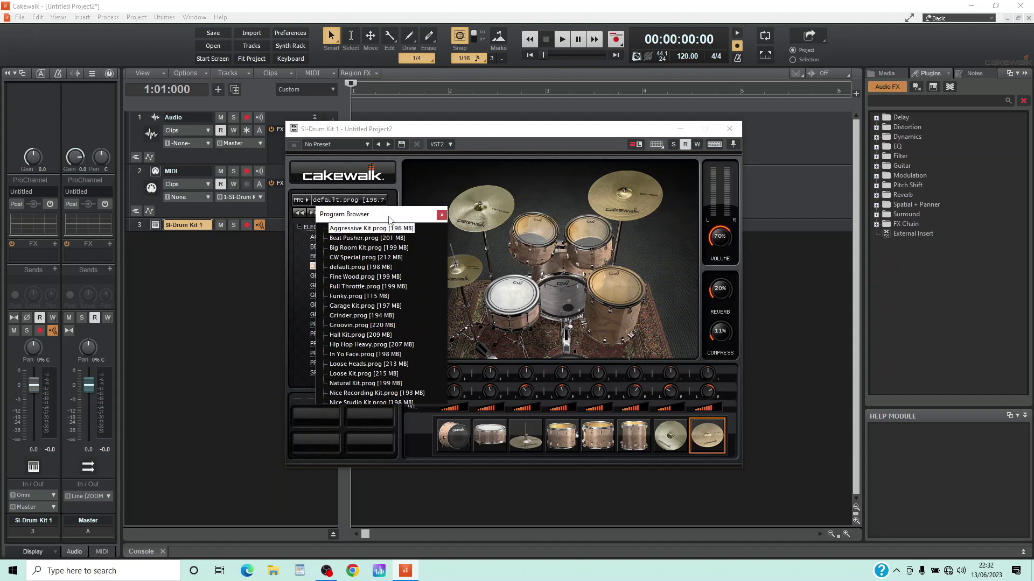
left_click_drag(389, 217, 222, 223)
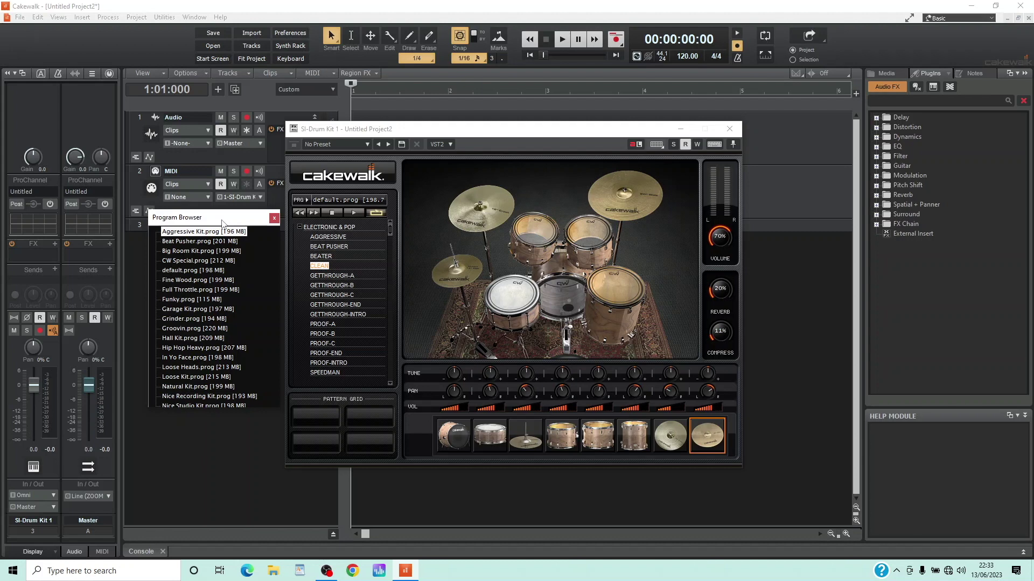
left_click(212, 407)
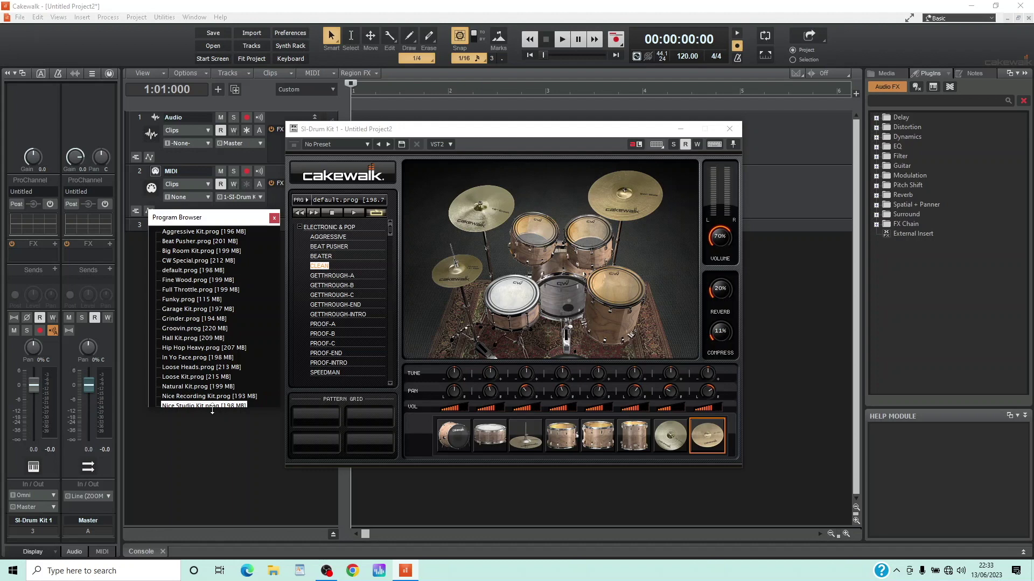
left_click_drag(212, 410, 217, 439)
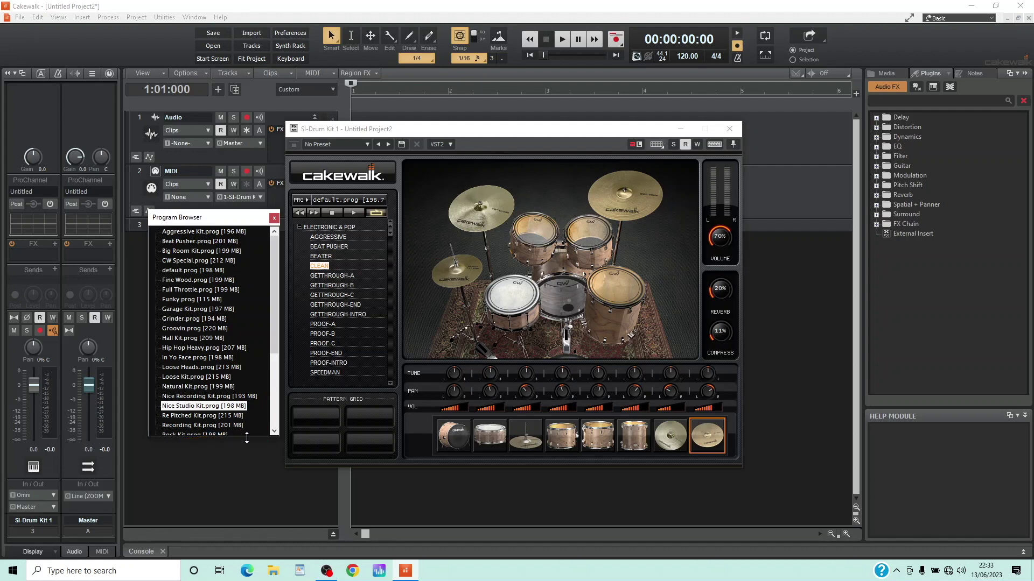
left_click(276, 423)
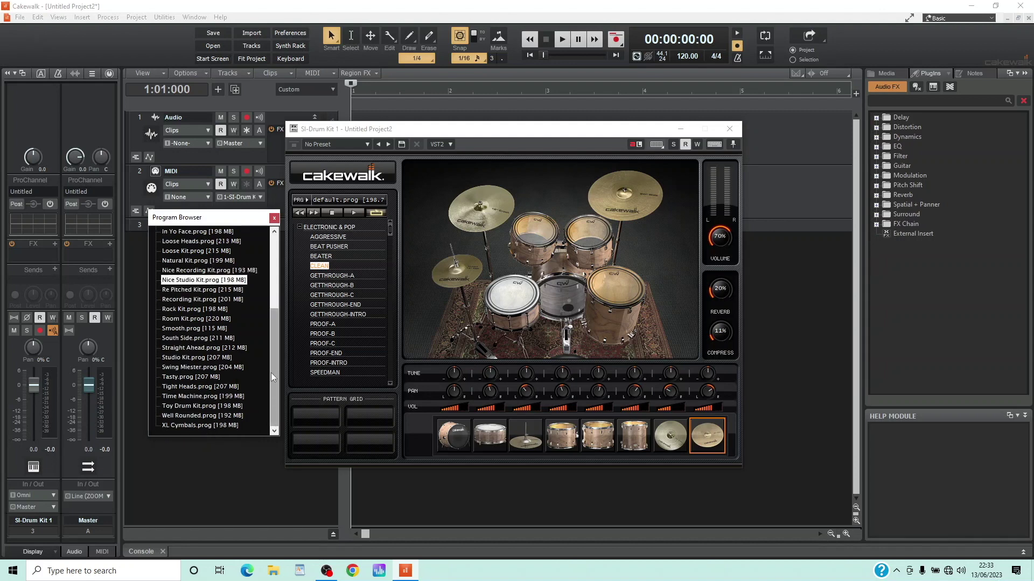
left_click(273, 270)
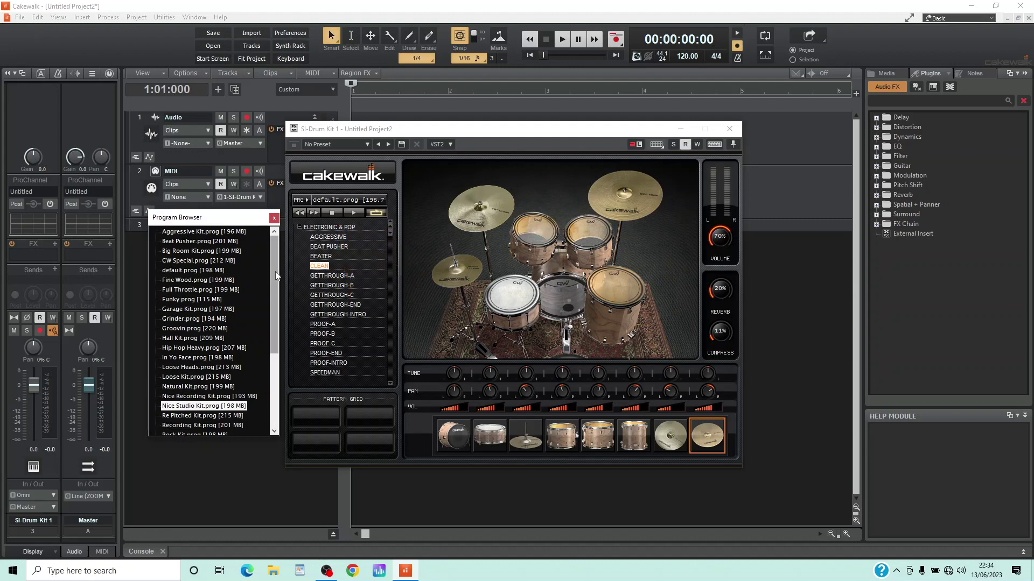
- Play the CLEAN pattern with the default kit, and load the CW Special program to compare its sound
left_click(351, 210)
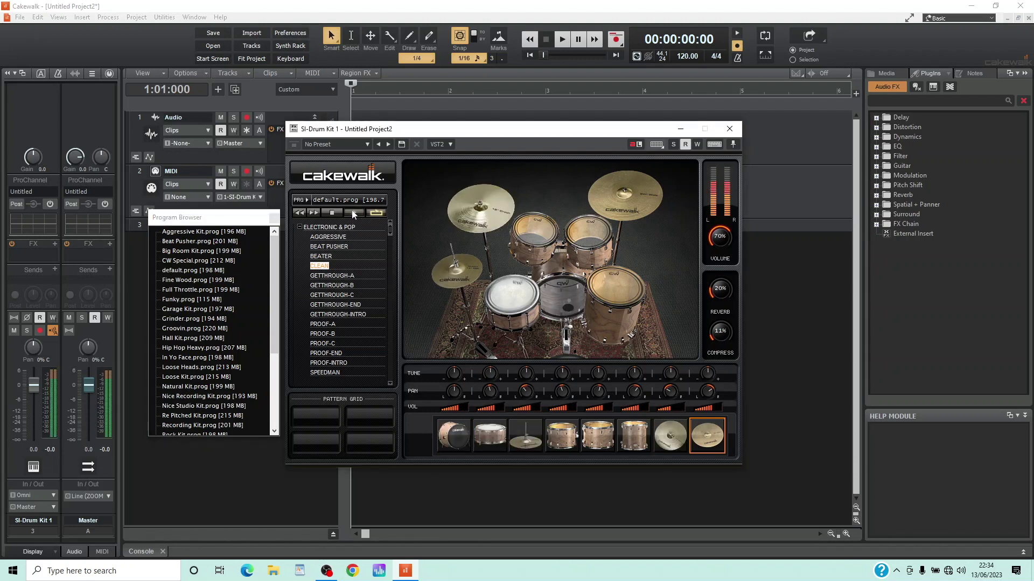
double_click(213, 260)
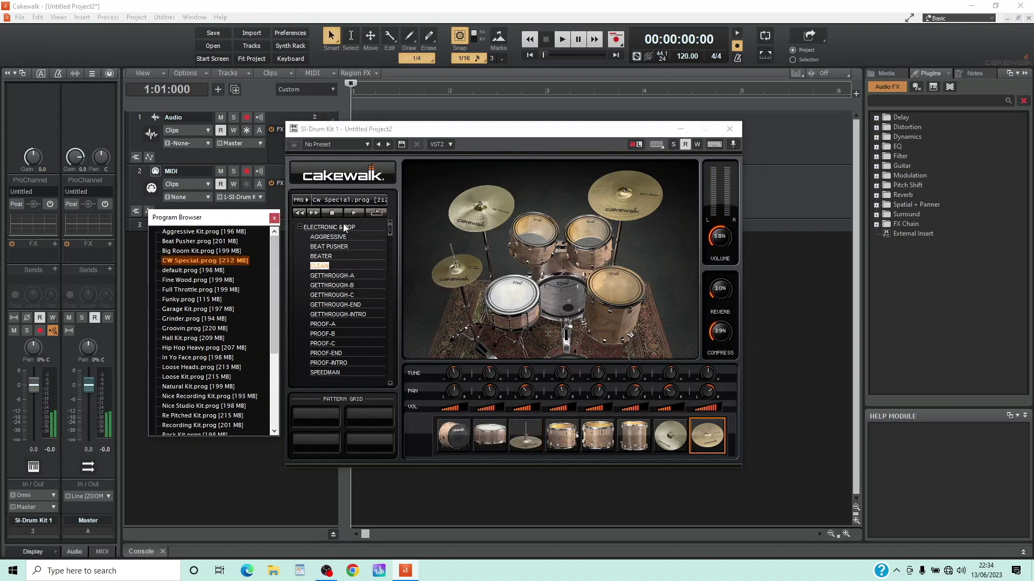
left_click(354, 212)
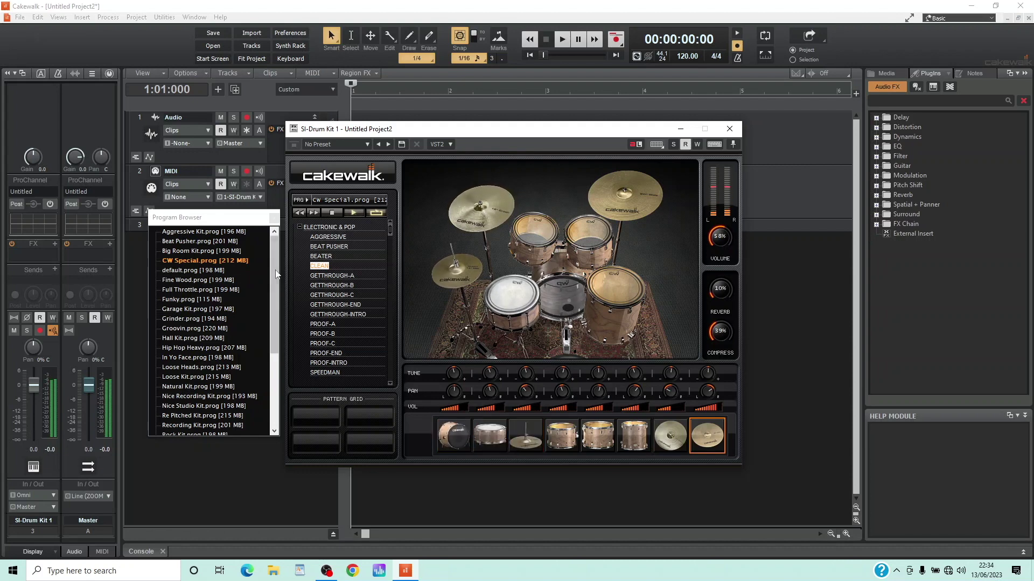
- Load the Full Throttle and Hall Kit programs in turn and audition the CLEAN pattern with each
double_click(205, 290)
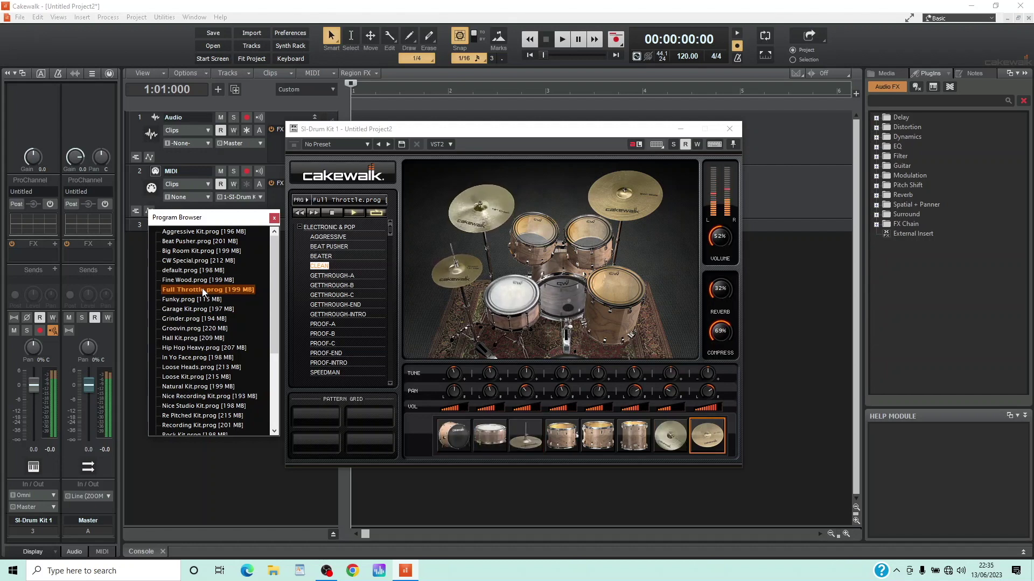
double_click(193, 338)
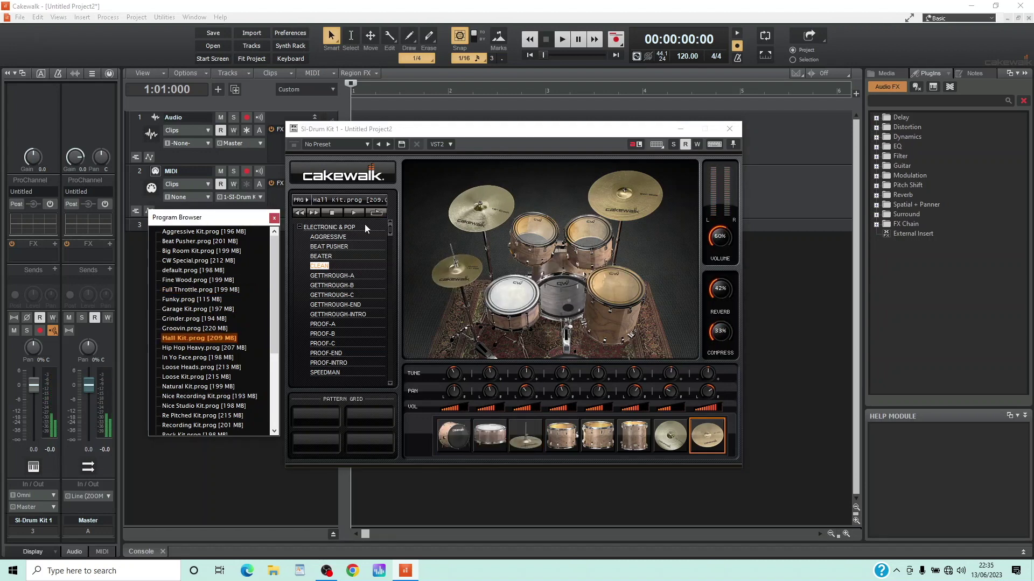
left_click(375, 213)
left_click(354, 212)
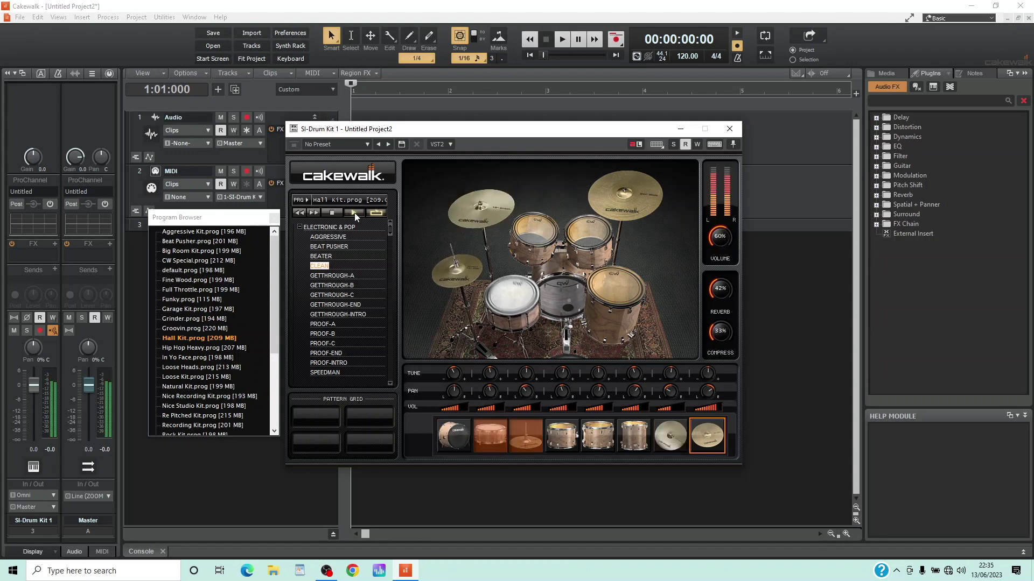
- Load the Natural Kit program, play the CLEAN pattern with it and stop playback
left_click(195, 387)
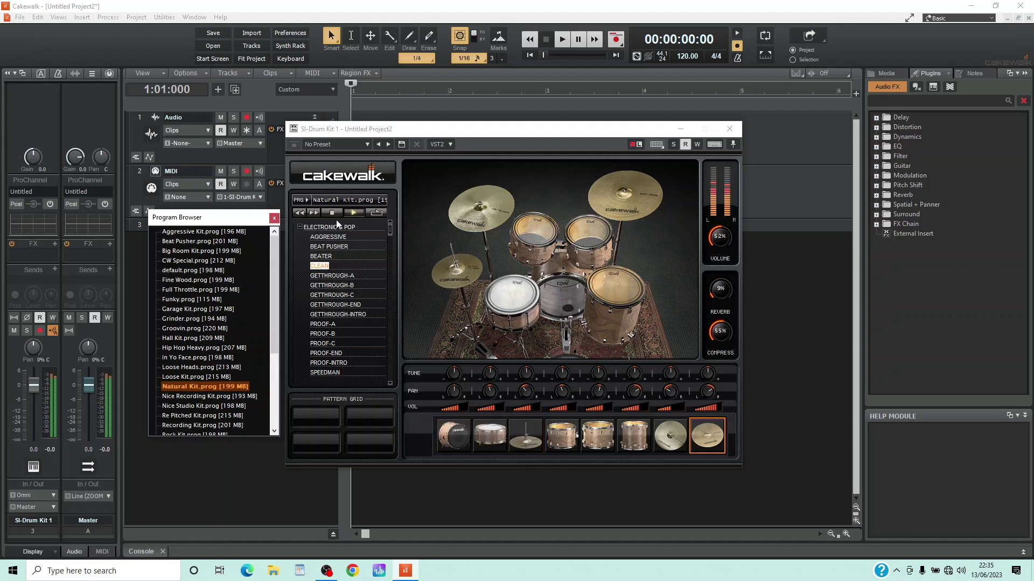
left_click(353, 213)
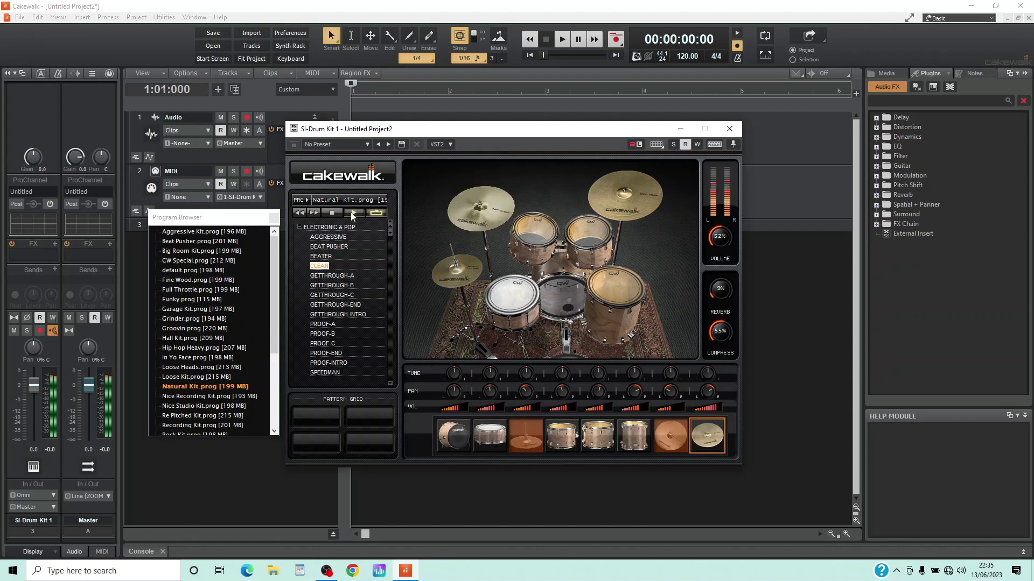
left_click(333, 214)
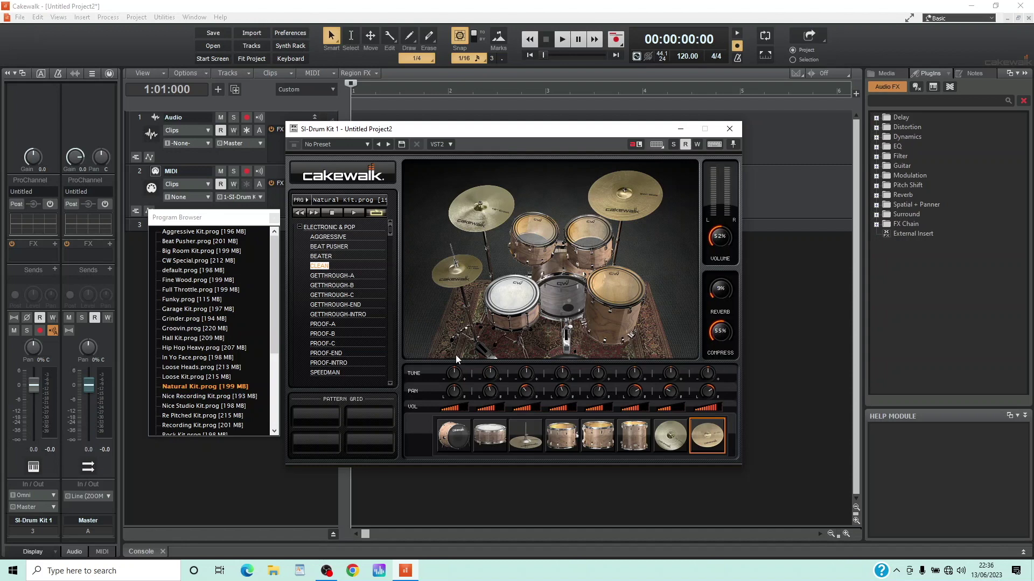
- Select the kick drum and audition its tuning on its own, as well as within the CLEAN pattern
mouse_move(457, 373)
left_click(452, 432)
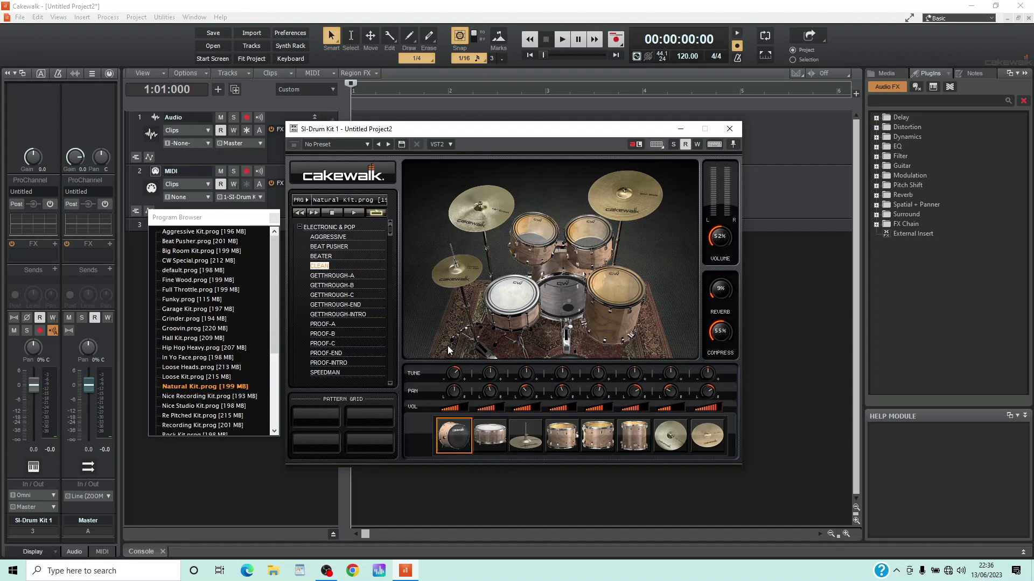
left_click(456, 437)
left_click(456, 437)
left_click(457, 438)
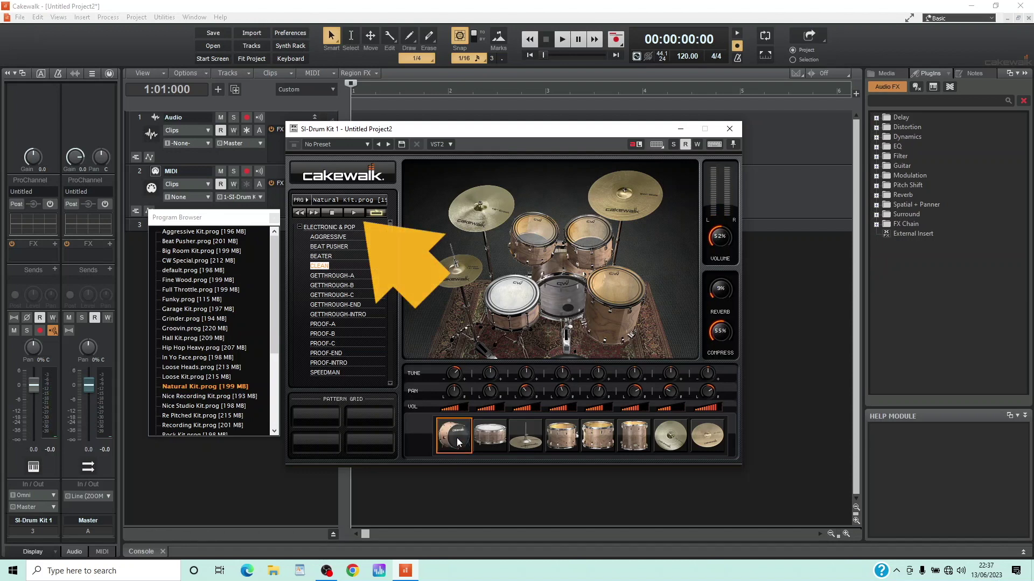
left_click(354, 213)
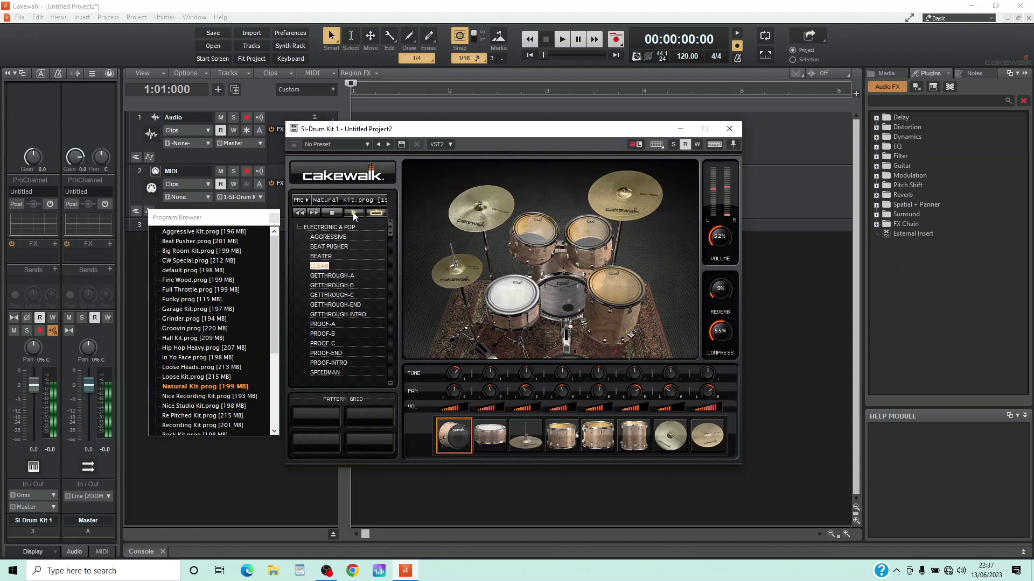
left_click(335, 211)
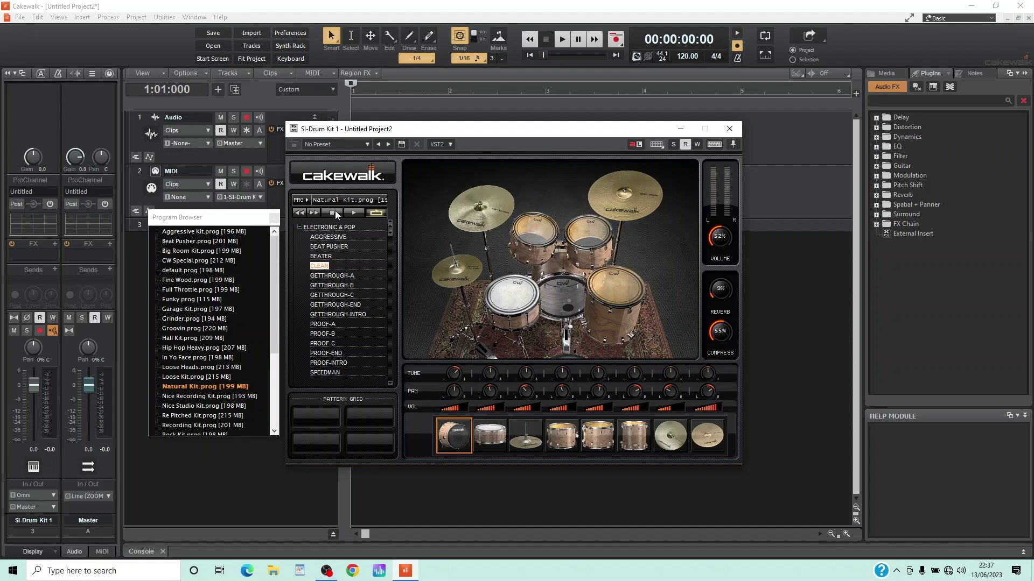
- Start the CLEAN pattern and vary the tuning of the snare and the hi-hat up and down while it plays
left_click(344, 208)
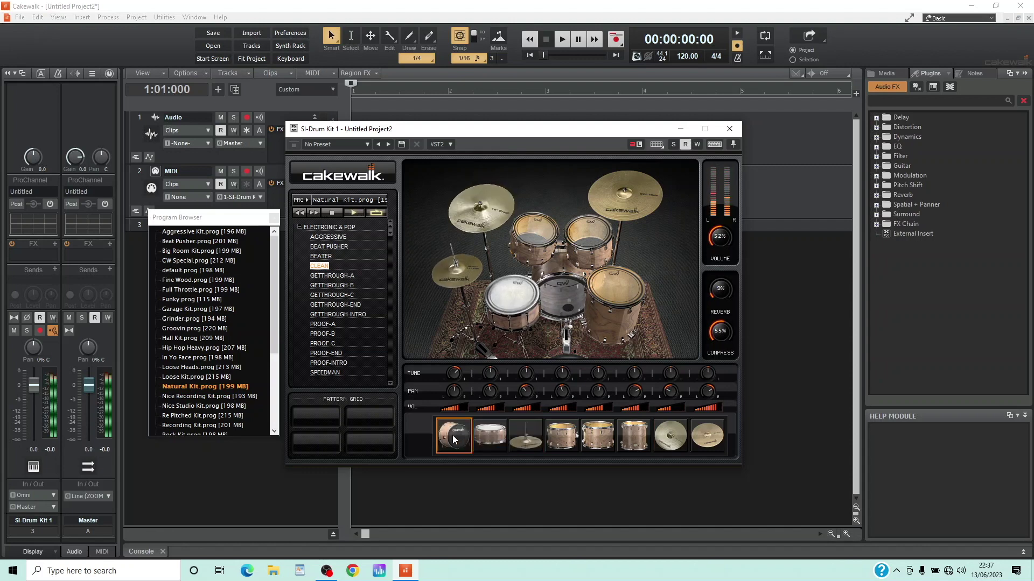
left_click(487, 435)
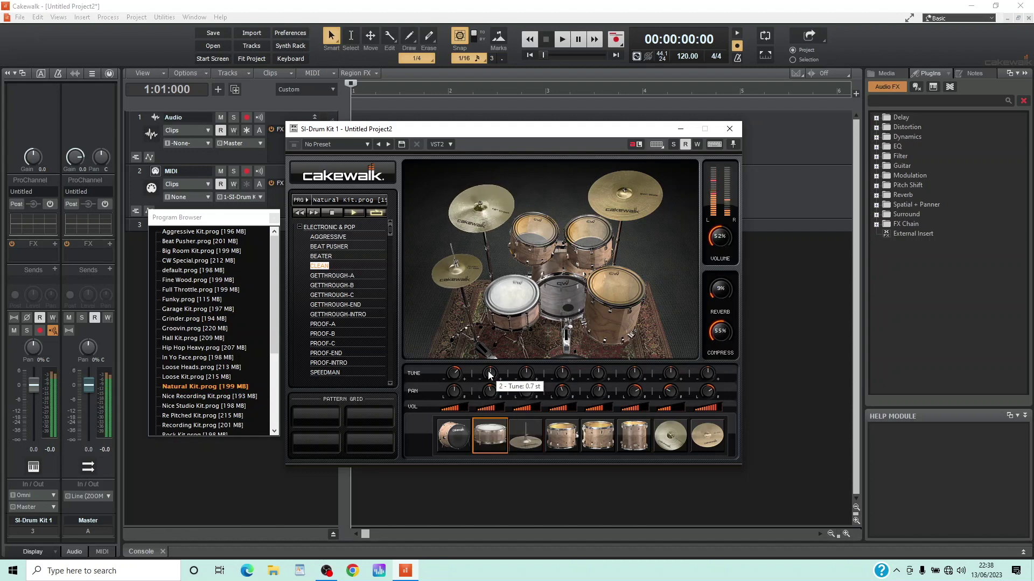
left_click_drag(489, 377, 490, 371)
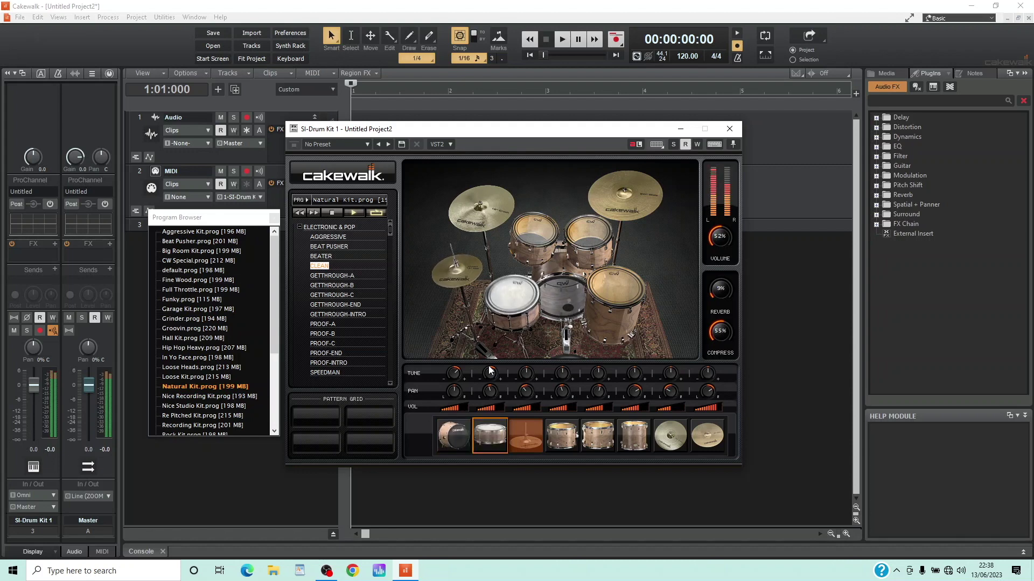
left_click_drag(490, 370, 490, 396)
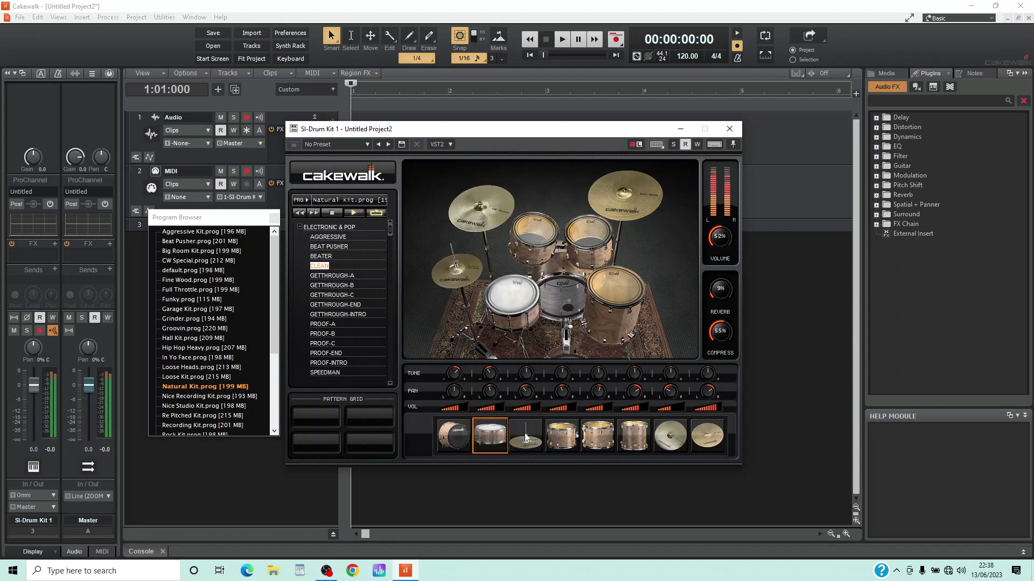
mouse_move(526, 375)
left_mouse_down()
mouse_move(526, 387)
mouse_move(527, 361)
left_mouse_up()
left_click_drag(527, 373, 531, 401)
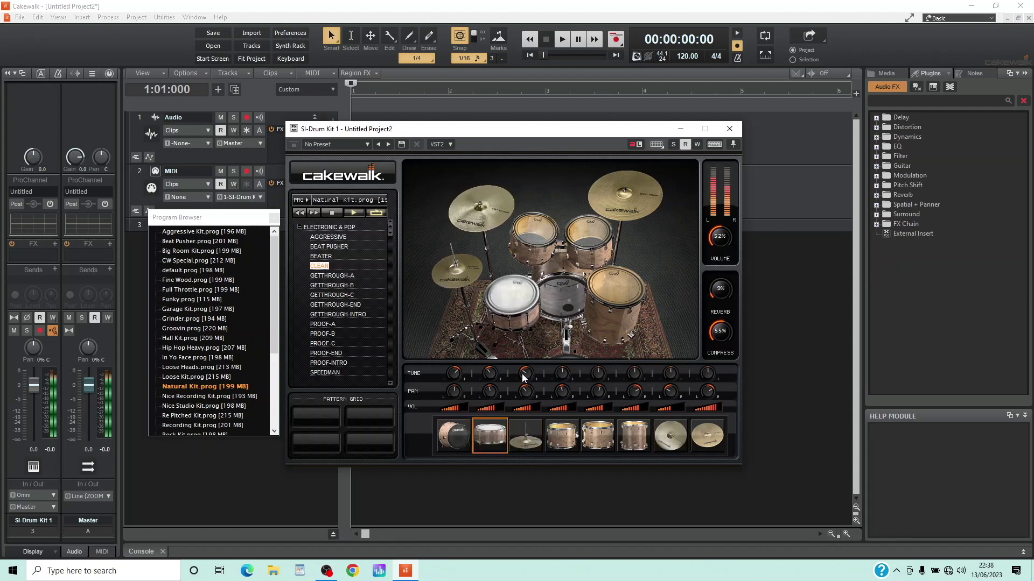
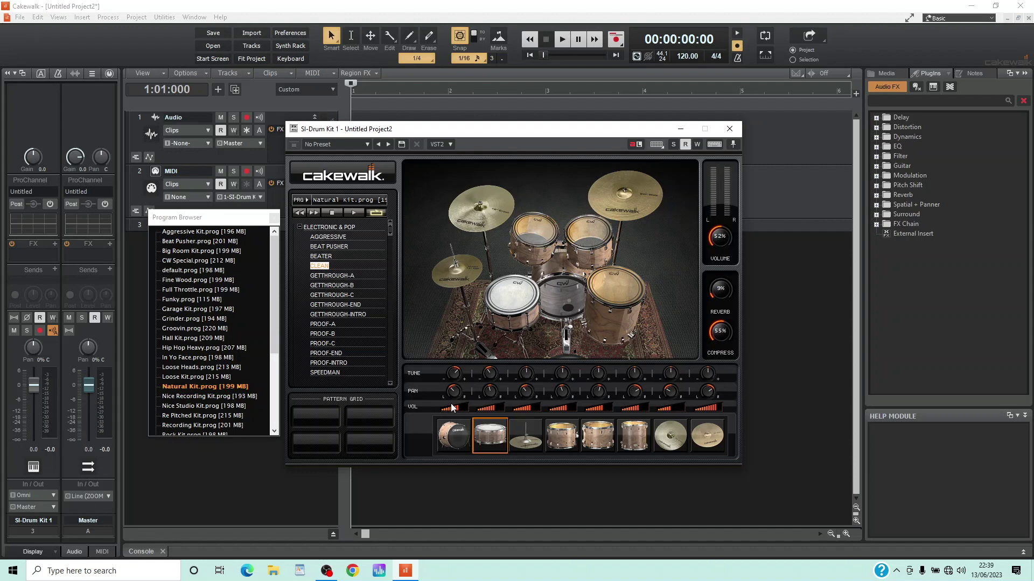
- Adjust the kick drum's pan, and turn its volume down and back up
left_click_drag(451, 393, 443, 350)
mouse_move(457, 407)
left_click_drag(456, 407, 449, 410)
left_click_drag(452, 410, 468, 410)
- Raise the drum kit's master volume to 61% while the CLEAN pattern plays, and stop playback
left_click(351, 212)
left_click_drag(721, 240, 715, 202)
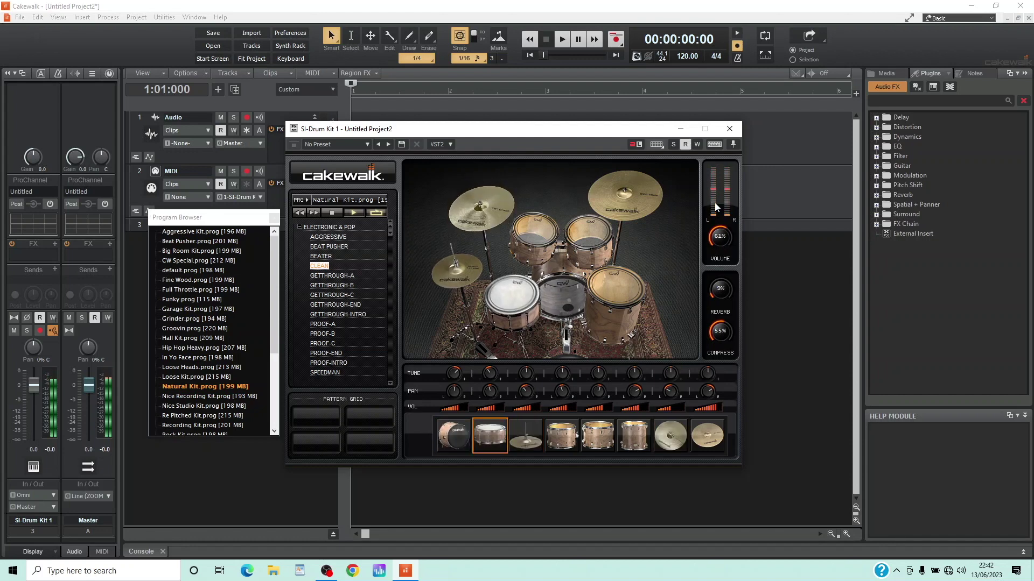
left_click(327, 211)
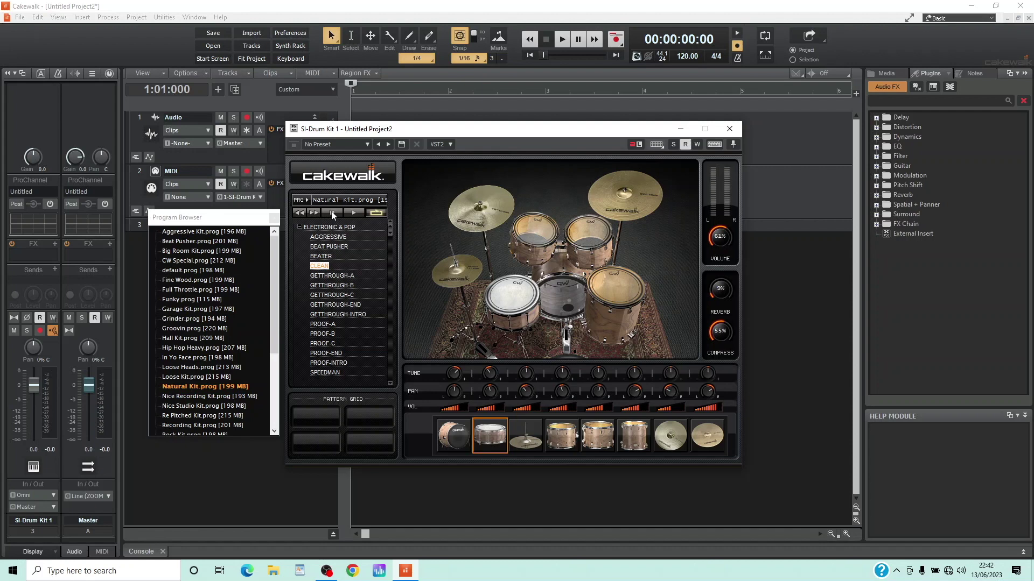
- Audition the CLEAN pattern with the kit's reverb at 0% and at 58%, and set the reverb to 32% with playback stopped
left_click(355, 212)
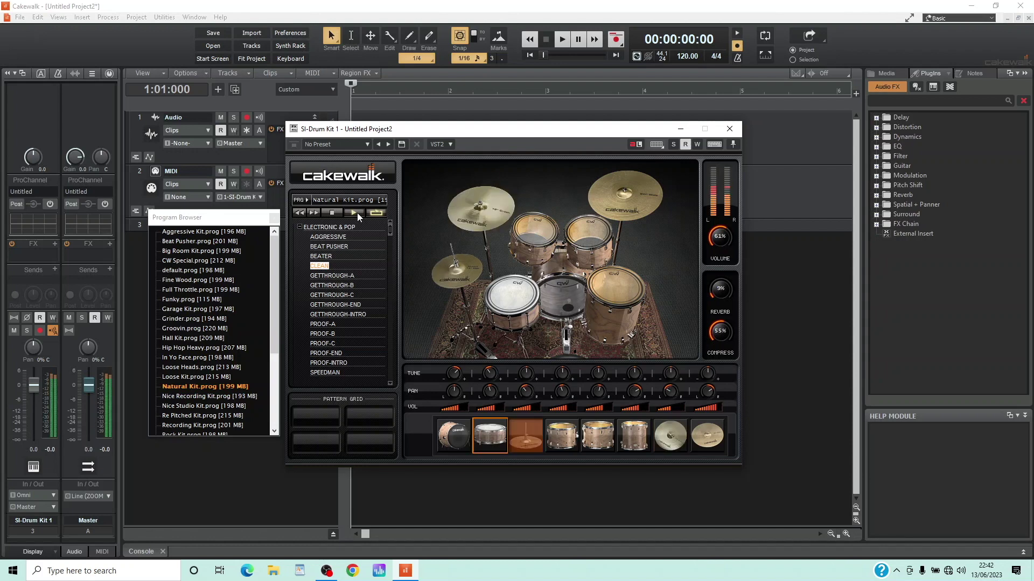
left_click_drag(719, 287, 719, 302)
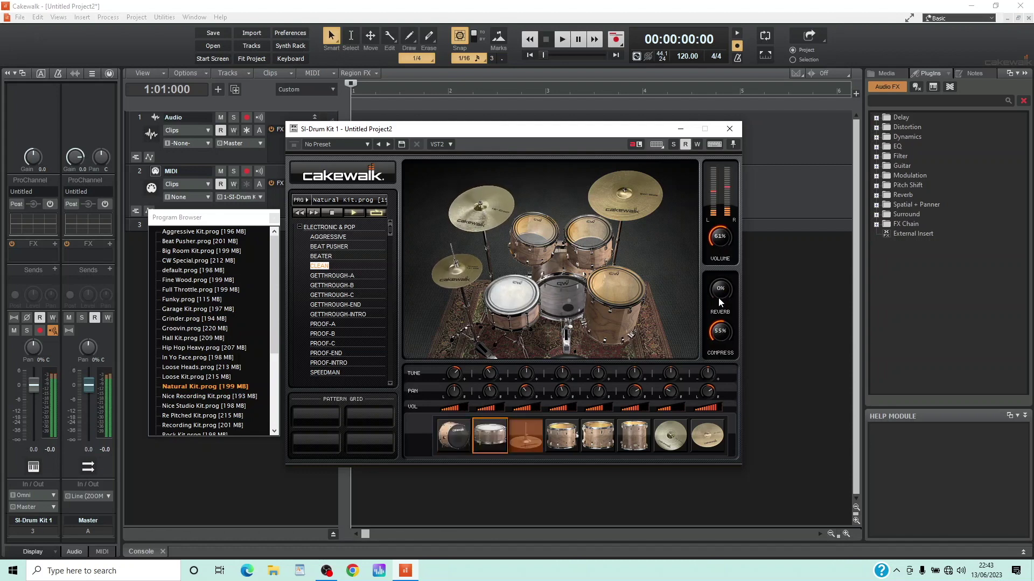
left_click(334, 213)
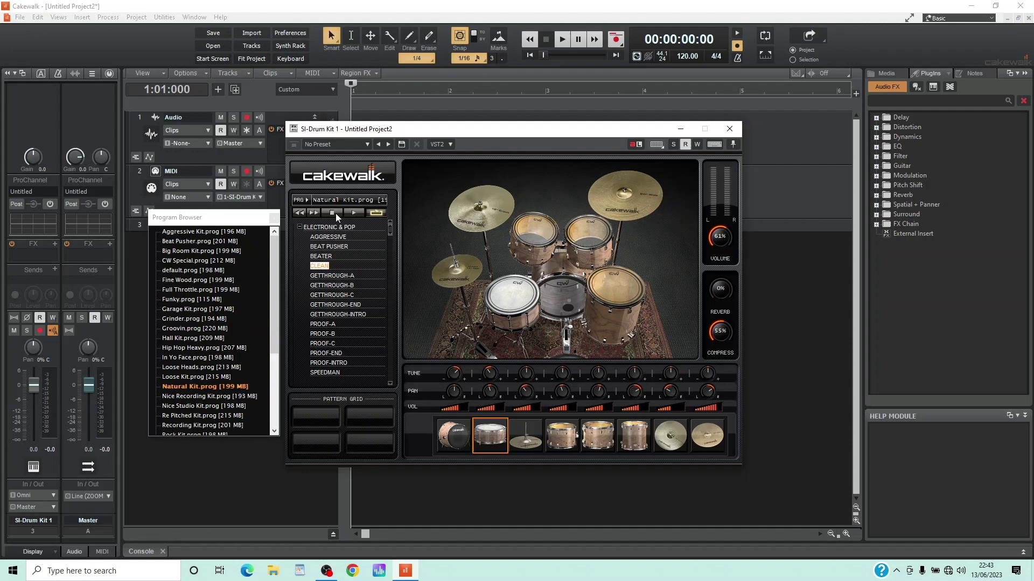
left_click(348, 213)
left_click_drag(722, 296, 719, 237)
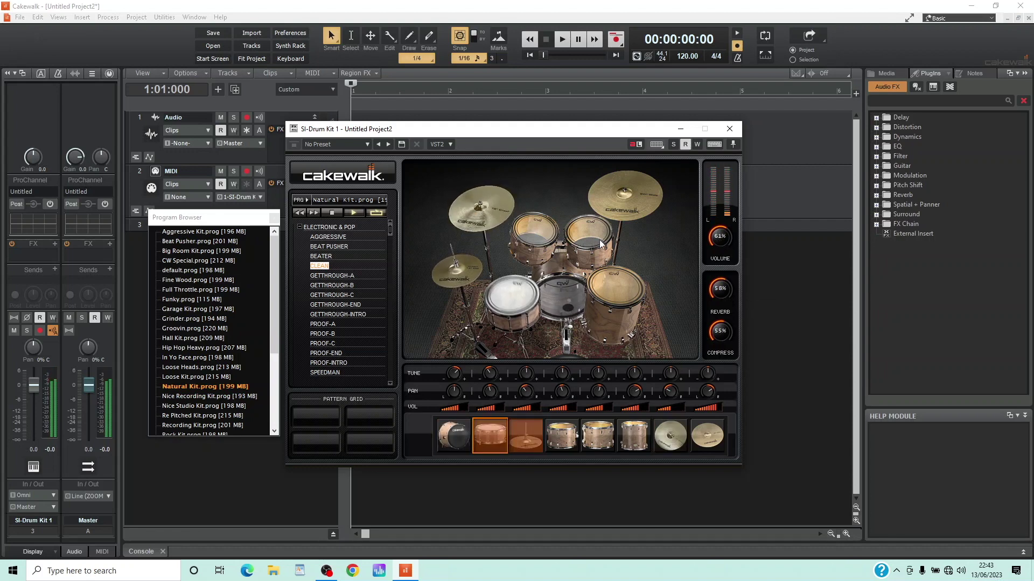
left_click(334, 213)
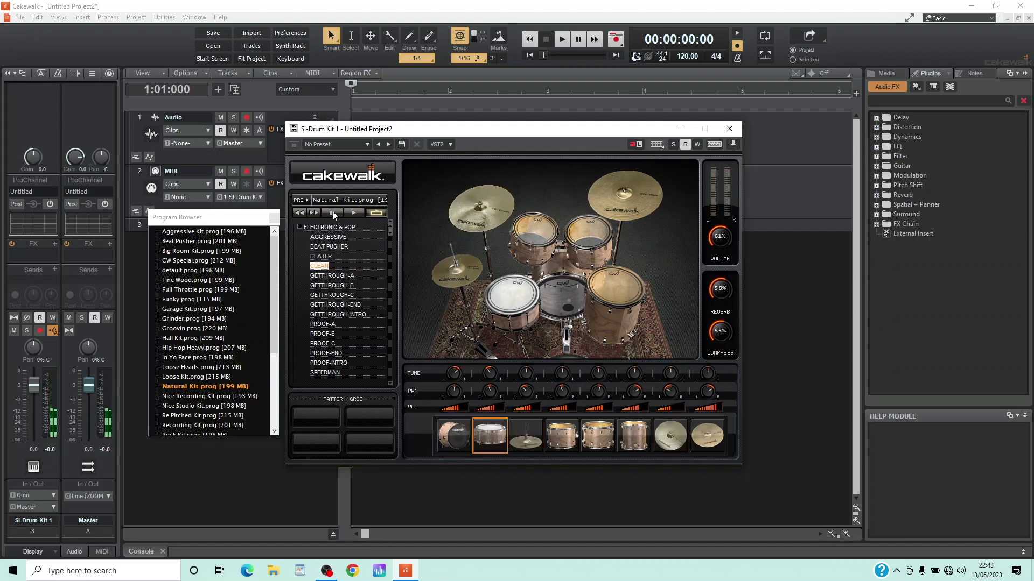
left_click_drag(720, 290, 737, 307)
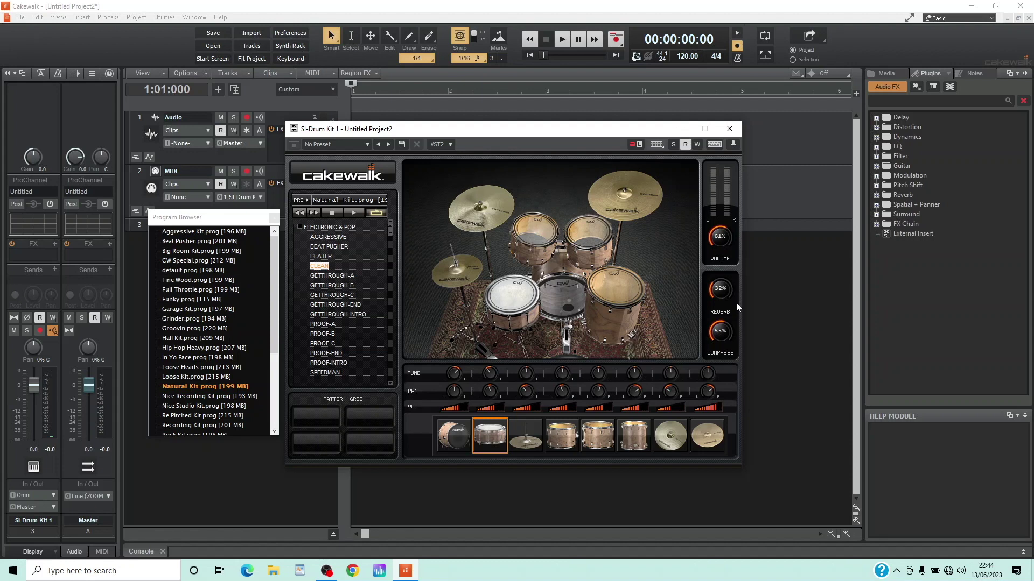
- Audition the CLEAN pattern with the kit's compression at 4% and at 79%, stop playback, and set the compression to 43%
left_click(349, 212)
left_click_drag(722, 329, 718, 381)
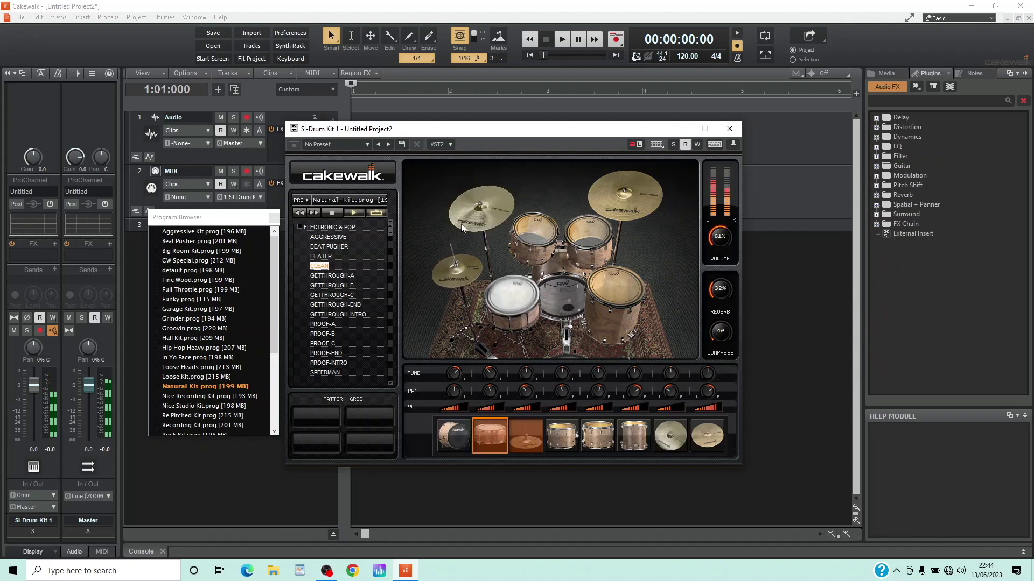
left_click(334, 212)
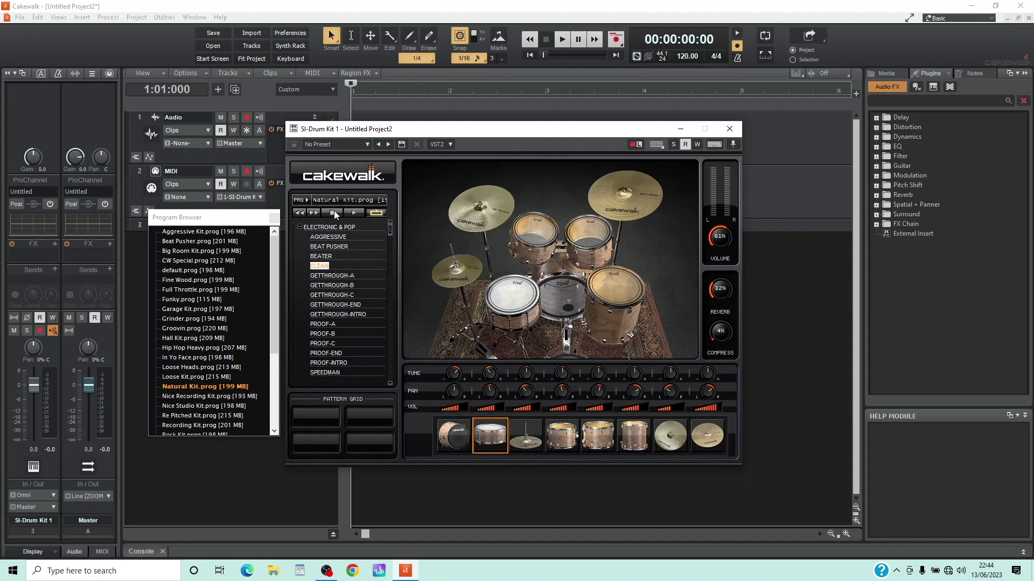
left_click(354, 212)
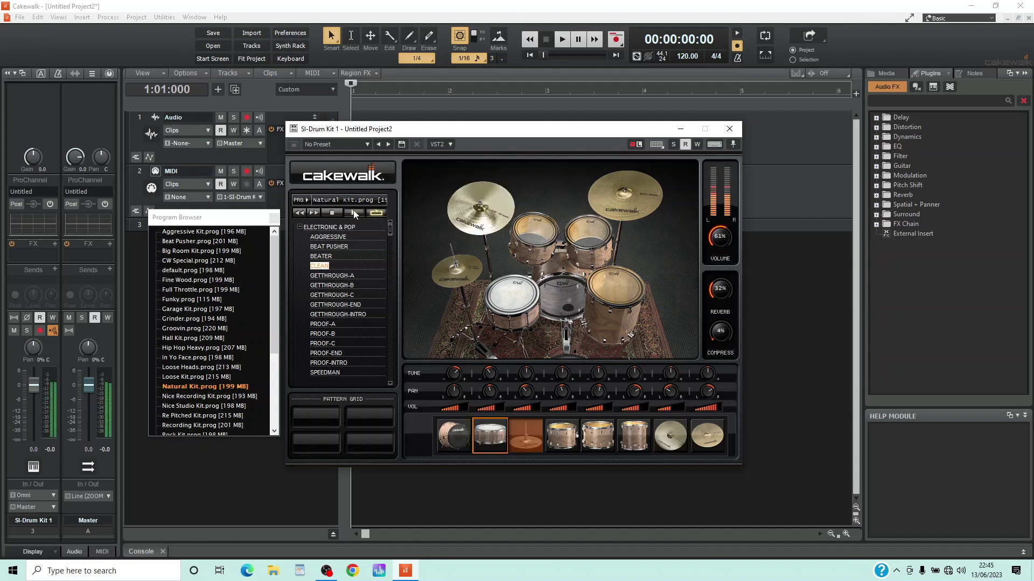
left_click_drag(716, 334, 717, 252)
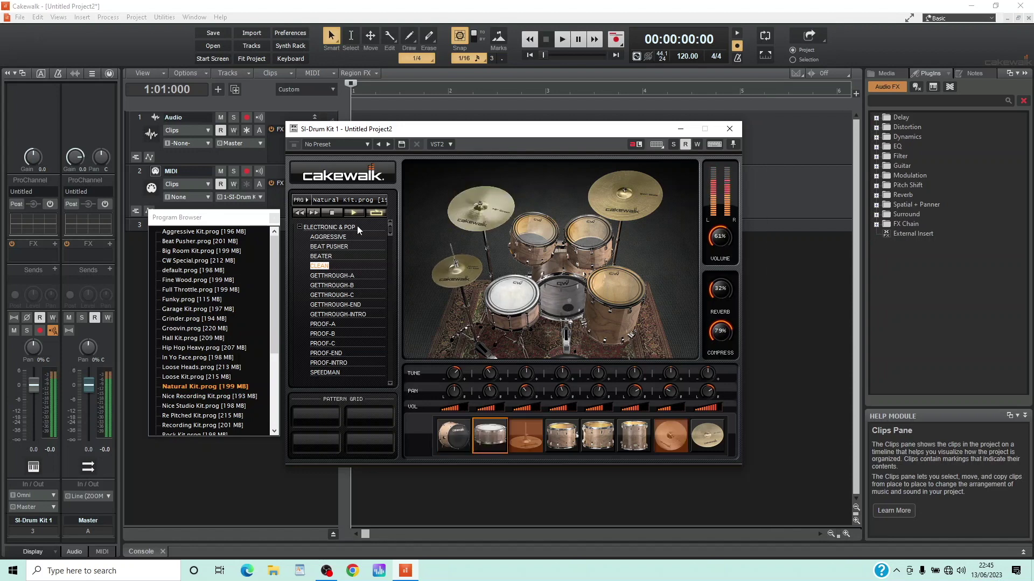
left_click(333, 213)
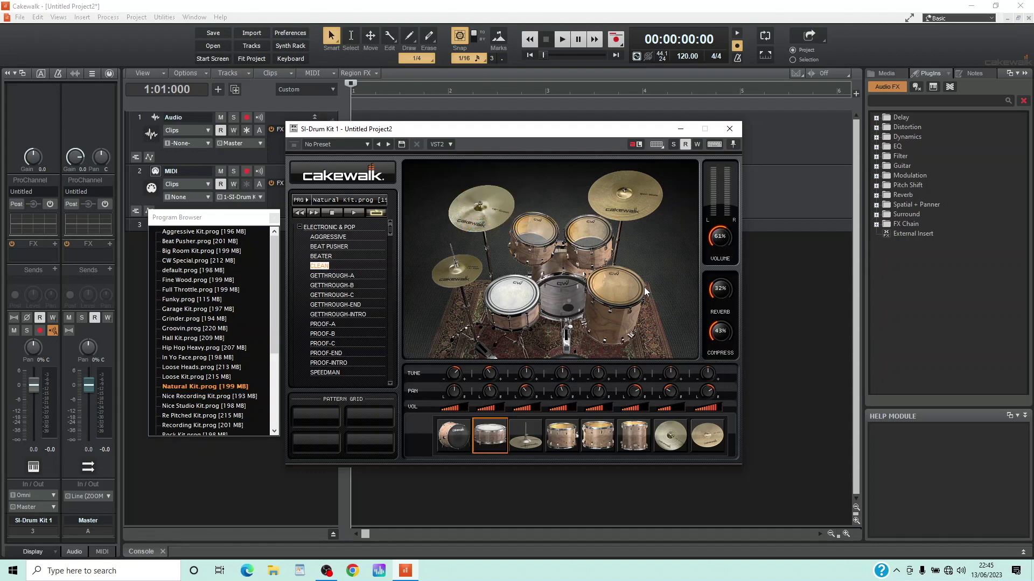
- Save the current drum kit settings as a VST2 preset named myKit 1 in the Groovy folder
left_click(442, 145)
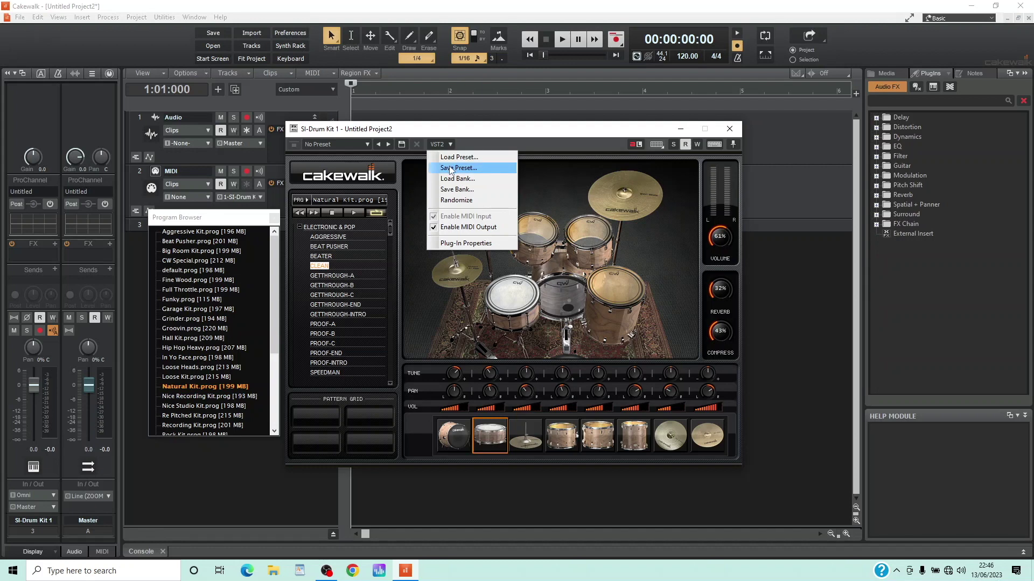
left_click(450, 169)
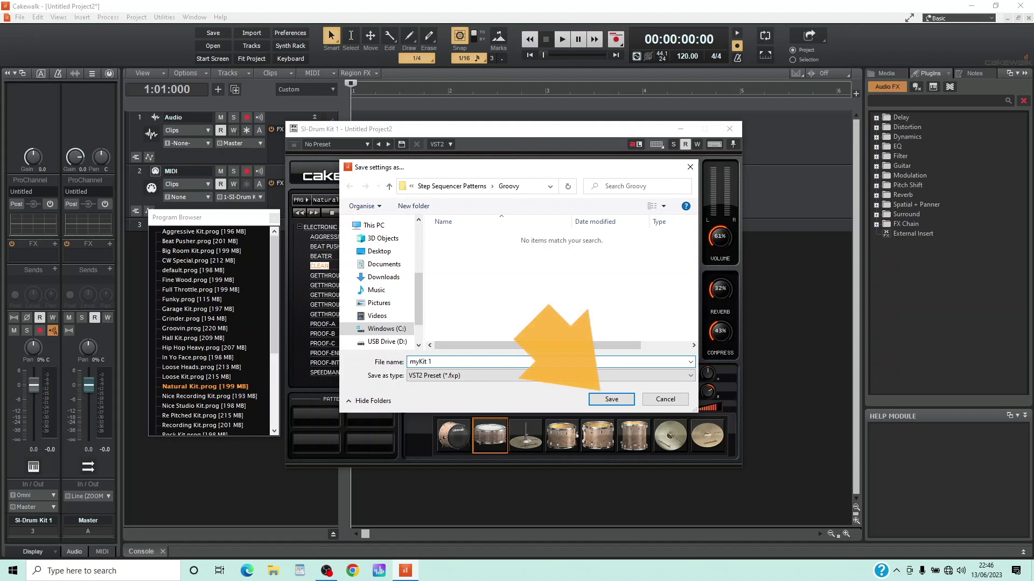
left_click(606, 399)
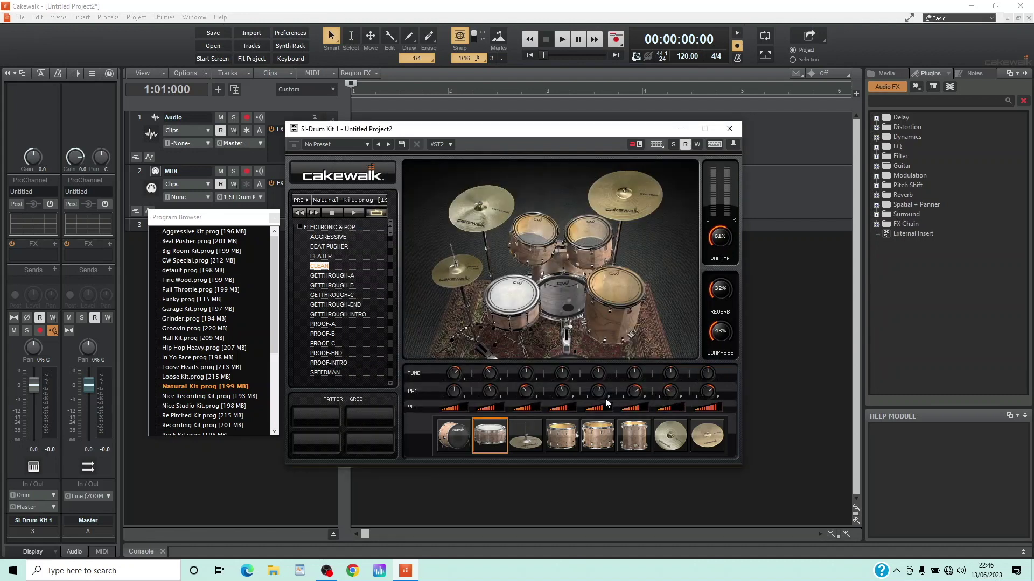
- Switch the kit program to Hip Hop Heavy.prog, and choose the saved VST2 preset myKit 1.fxp for loading
left_click(210, 348)
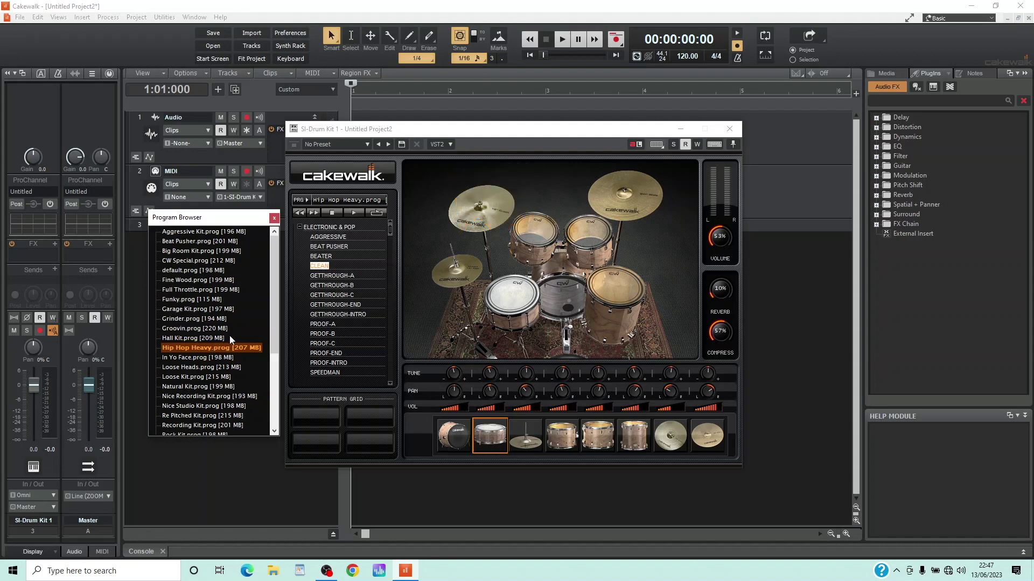
left_click(446, 145)
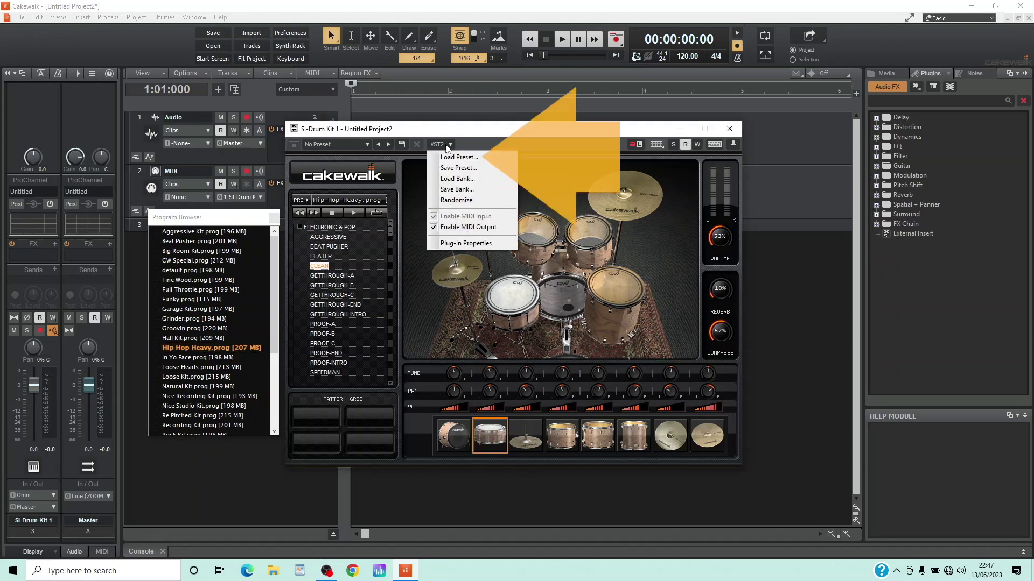
left_click(457, 156)
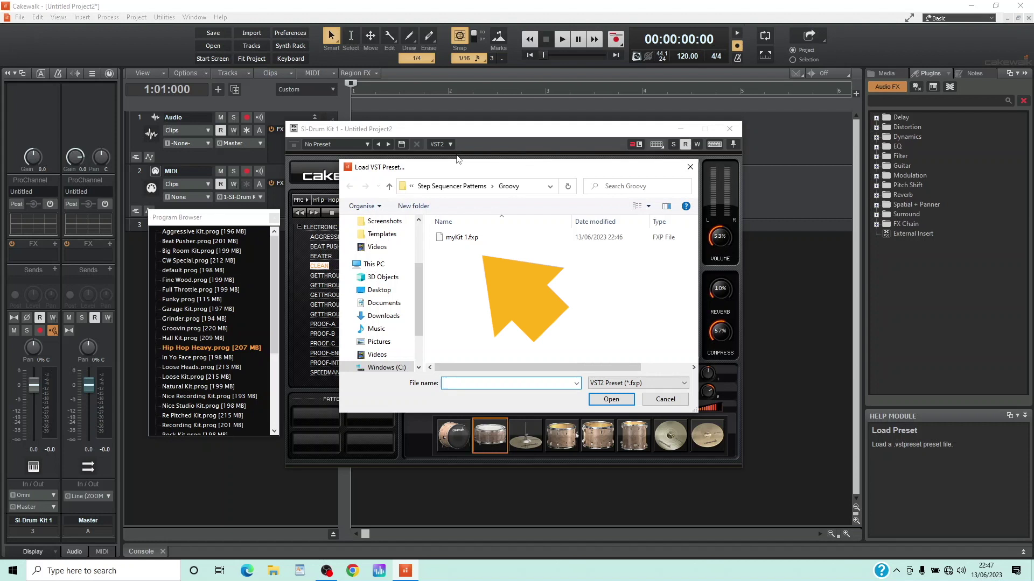
left_click(466, 237)
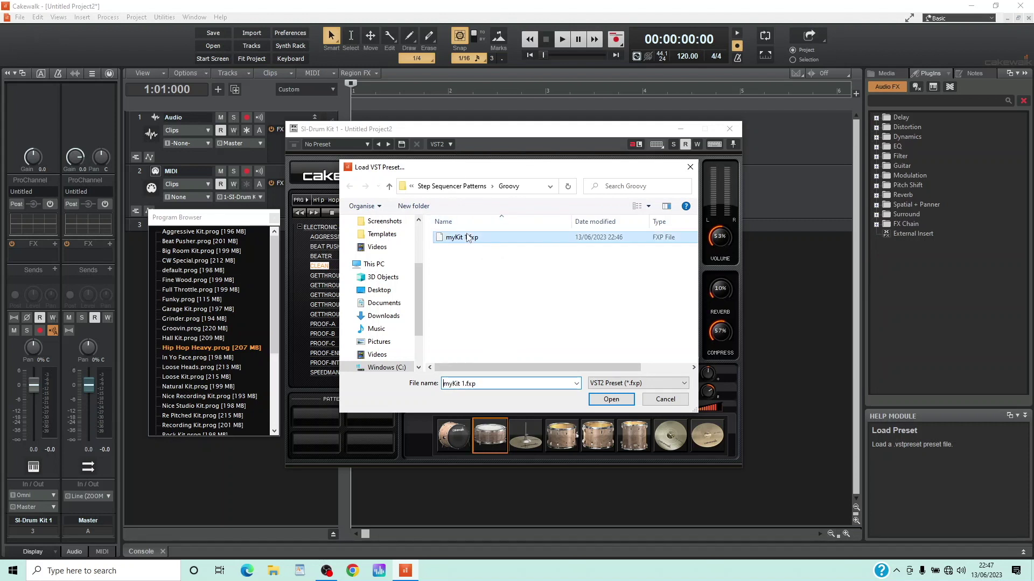